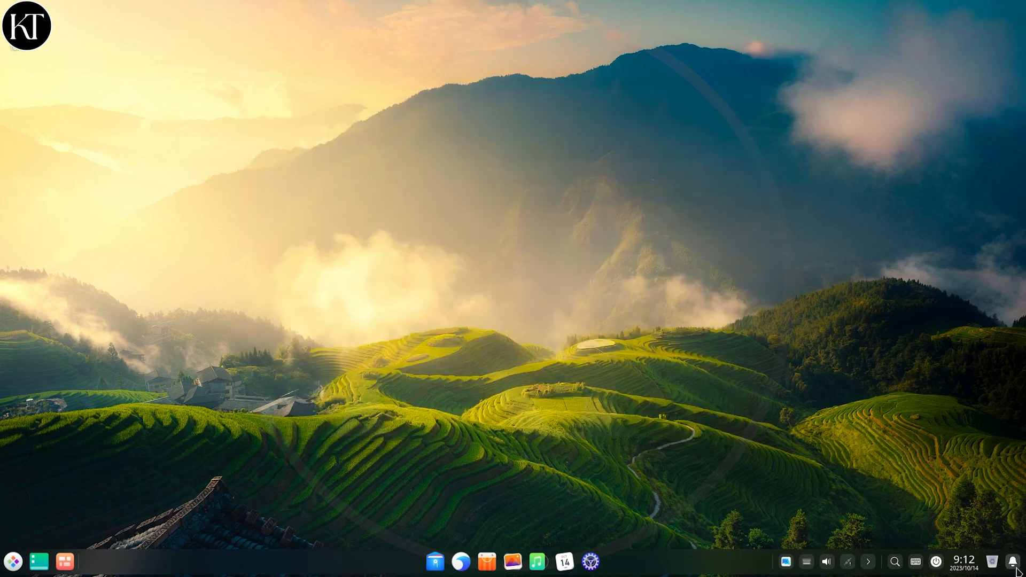
- Glance at the notification center and the shutdown options, then dismiss them
click(1015, 565)
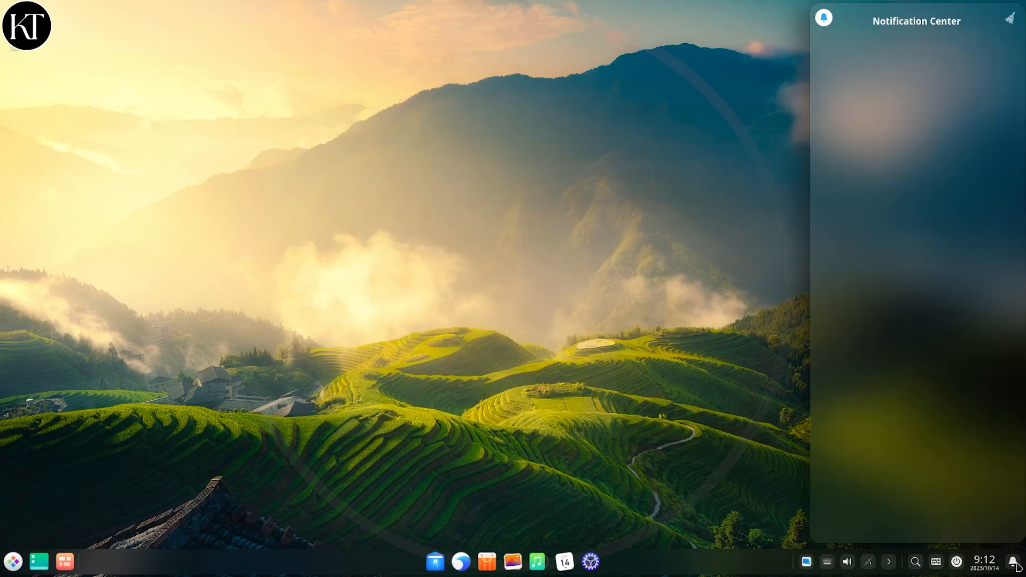
click(1015, 565)
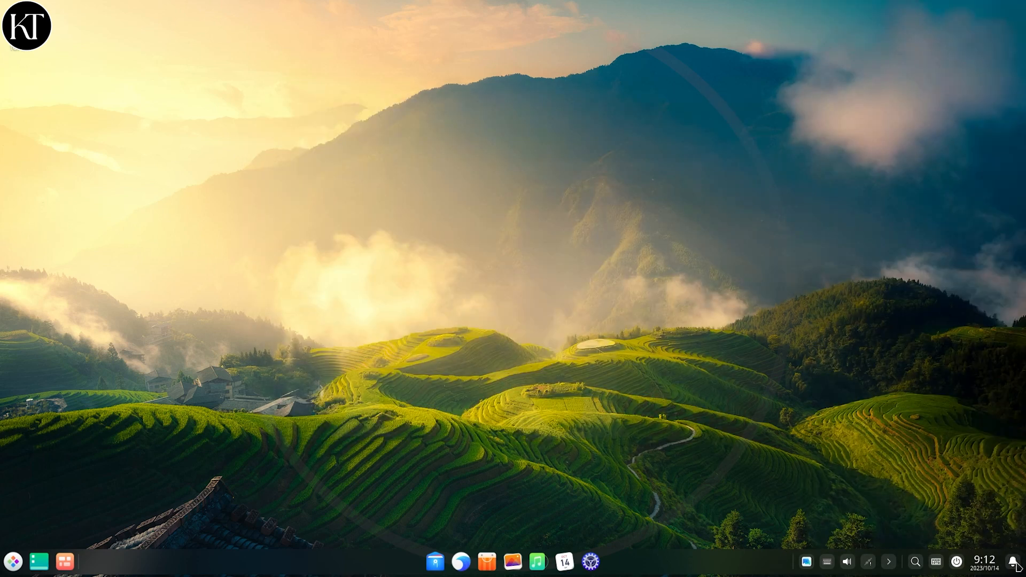
click(957, 562)
click(648, 505)
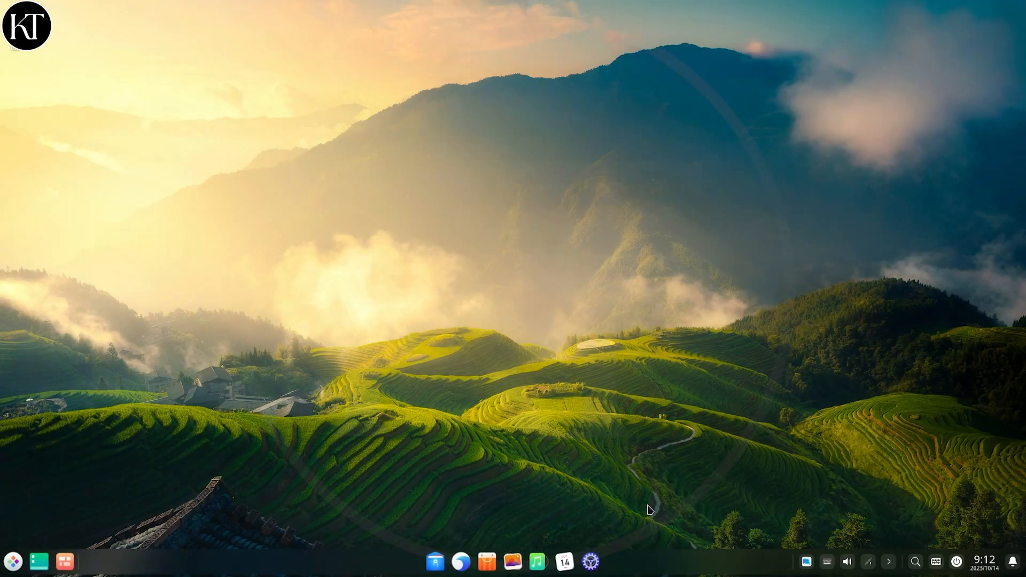
- Browse the Home, Videos and Computer views in the file manager, then close it
click(13, 562)
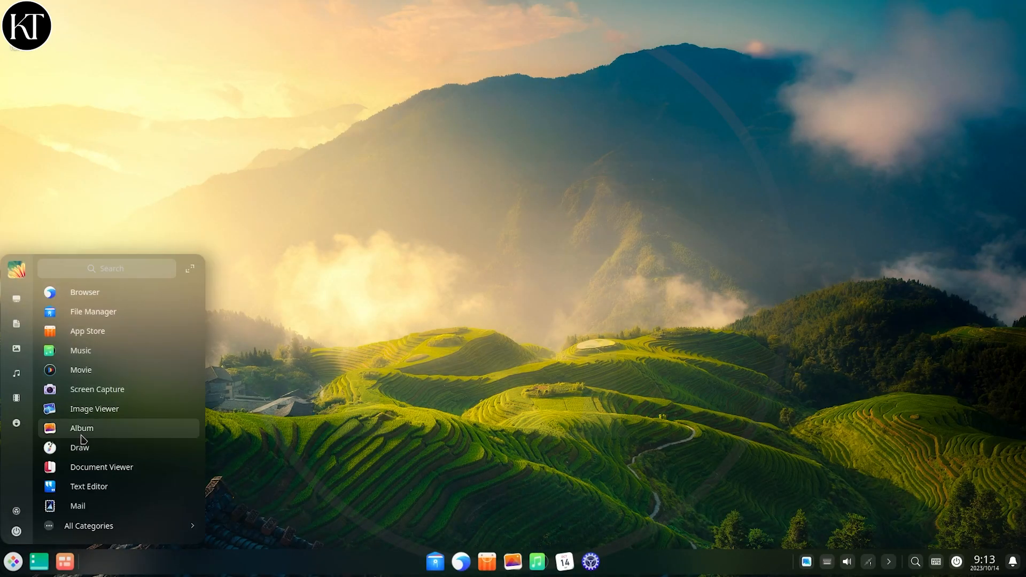
scroll(83, 441, down, 5)
scroll(83, 440, down, 3)
scroll(83, 444, up, 10)
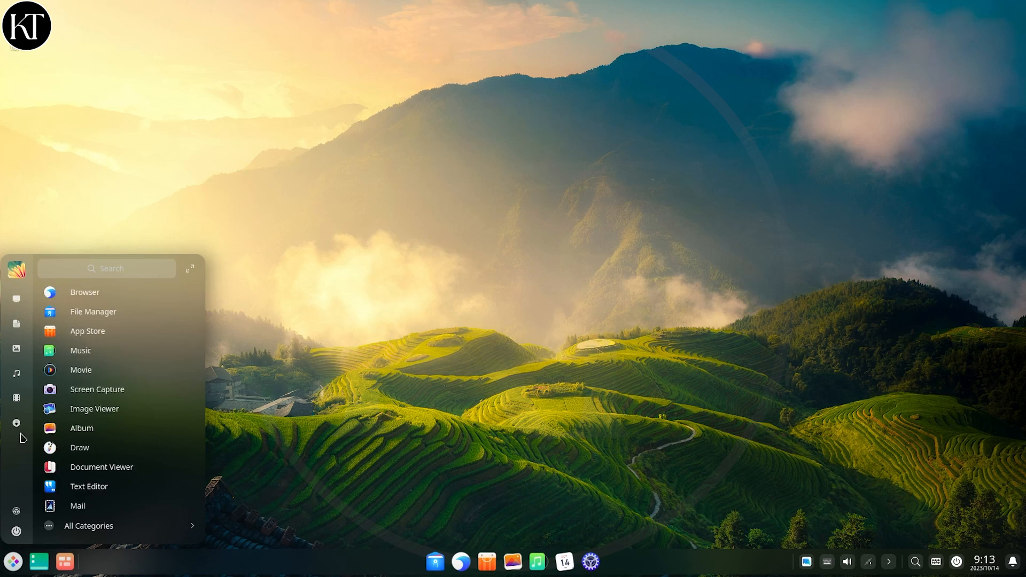
click(97, 309)
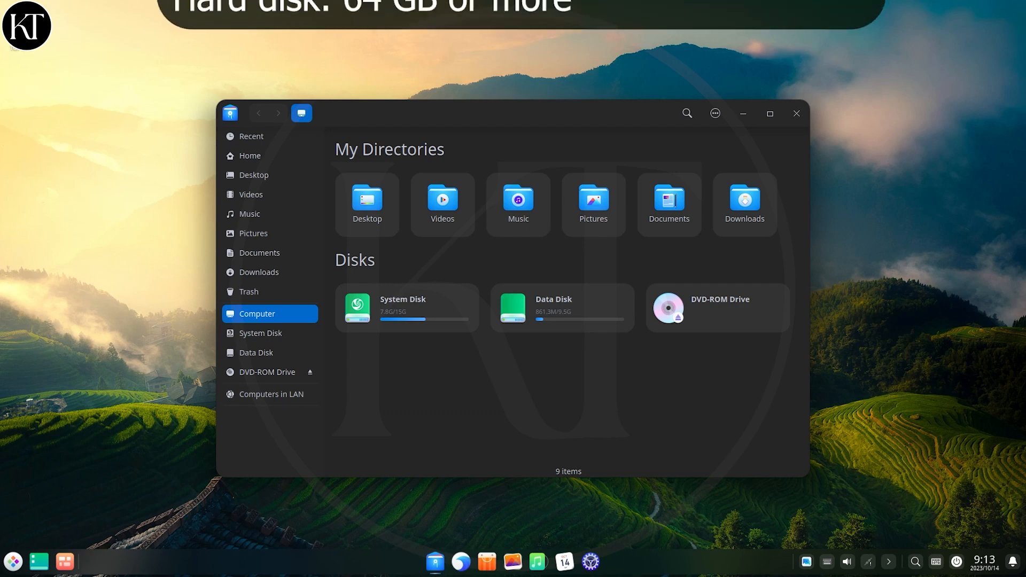
click(278, 157)
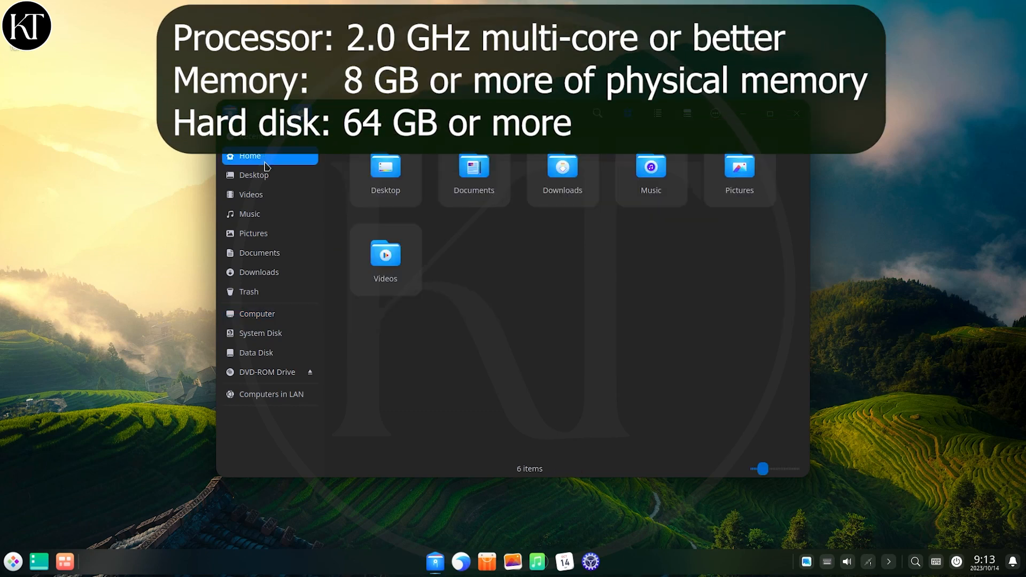
click(257, 194)
click(268, 313)
click(796, 113)
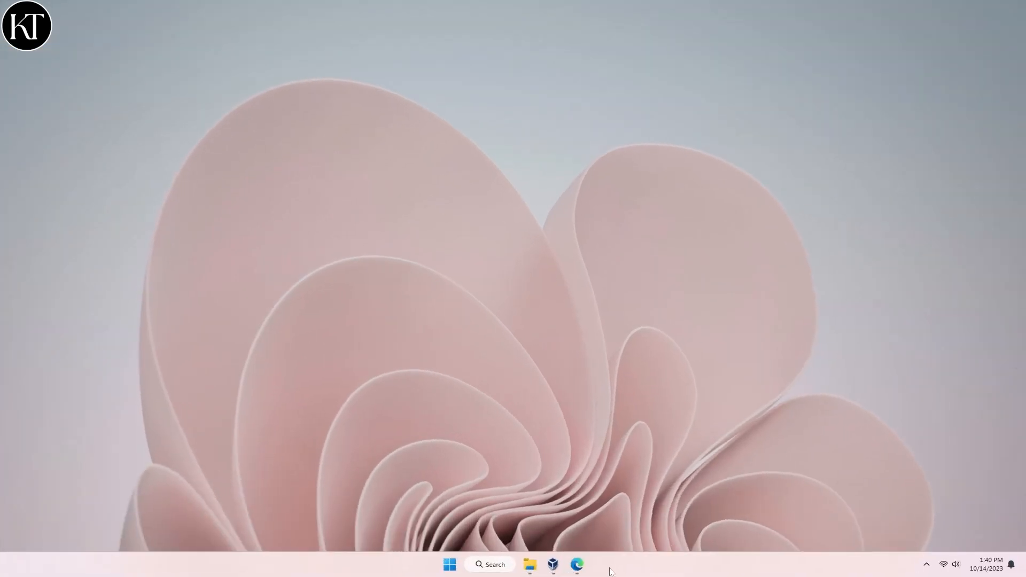
- Check the deepin download page and the folder holding the deepin image, then minimize both
click(577, 565)
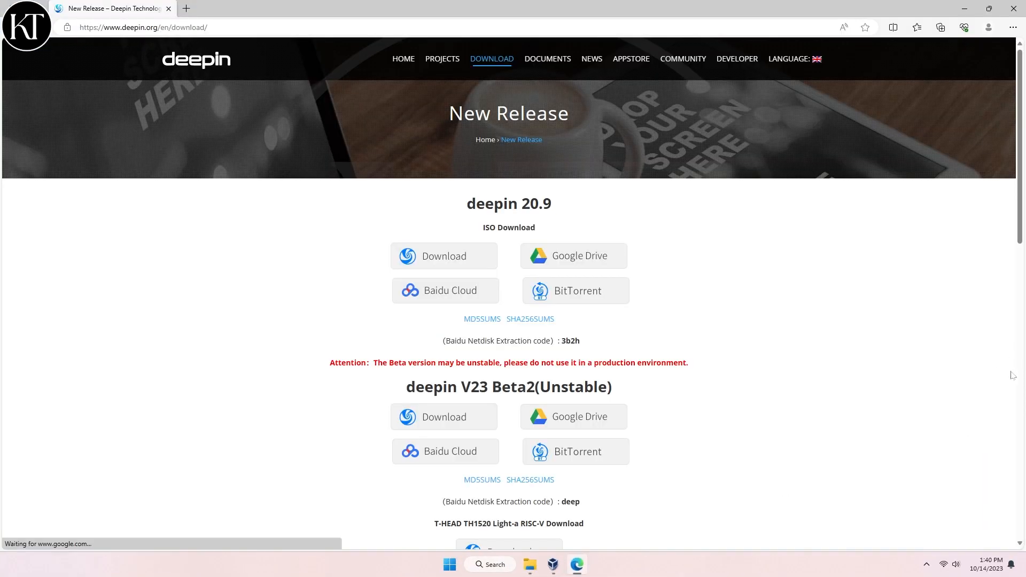
scroll(1013, 376, down, 1)
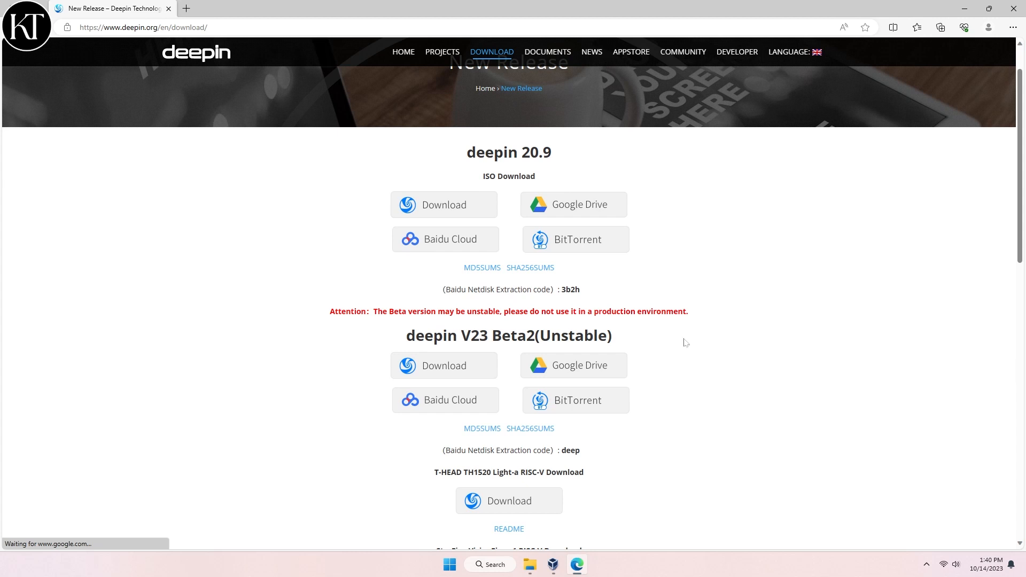
click(965, 8)
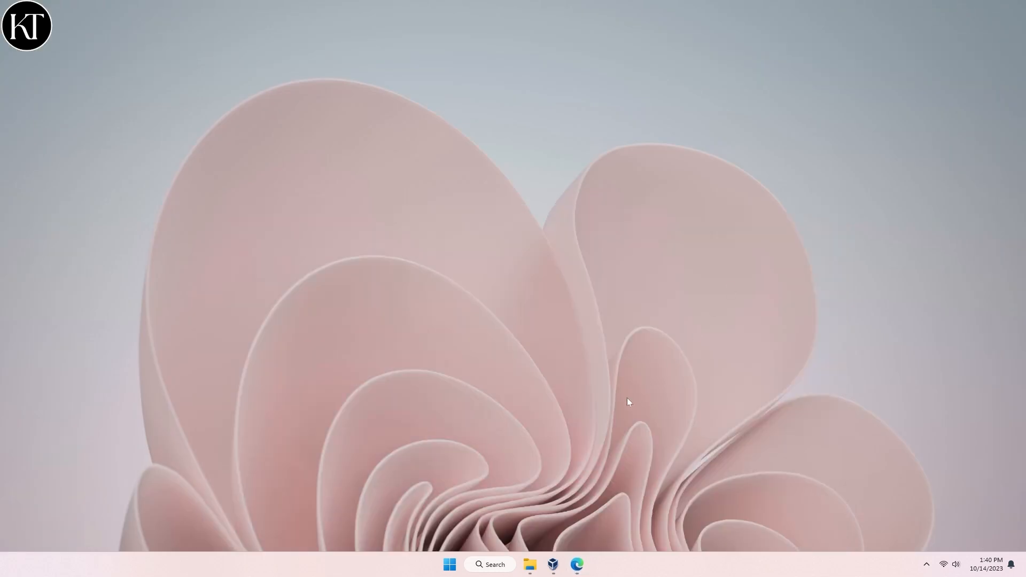
click(536, 566)
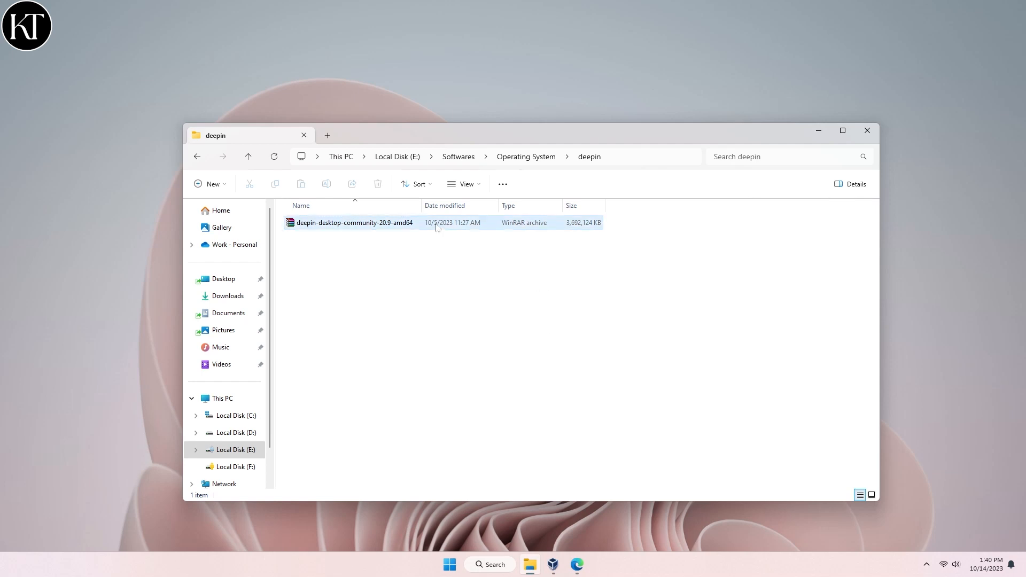
click(817, 132)
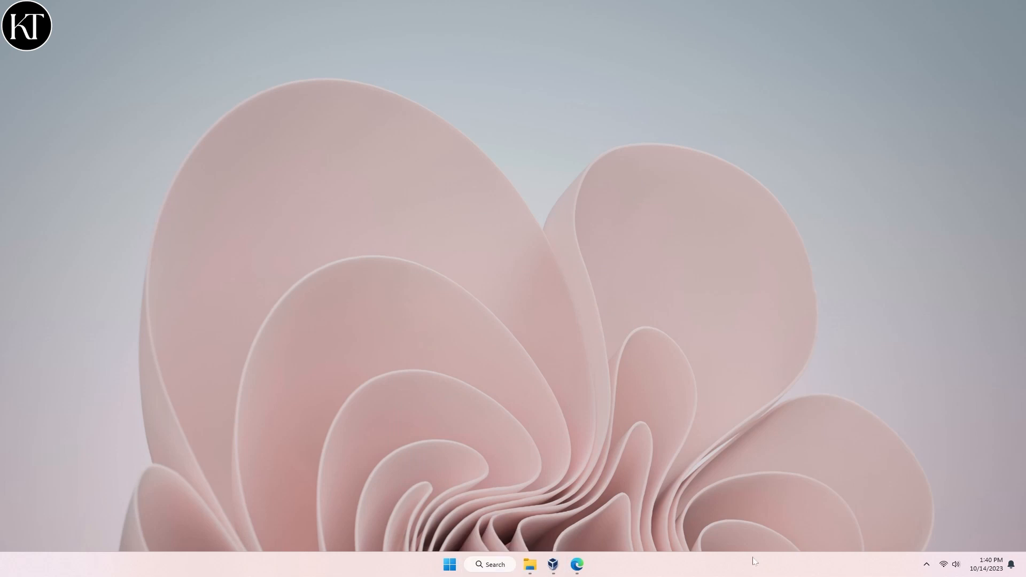
- Start a new VirtualBox VM named Deepin with type Linux, version Other Linux (64-bit)
click(553, 565)
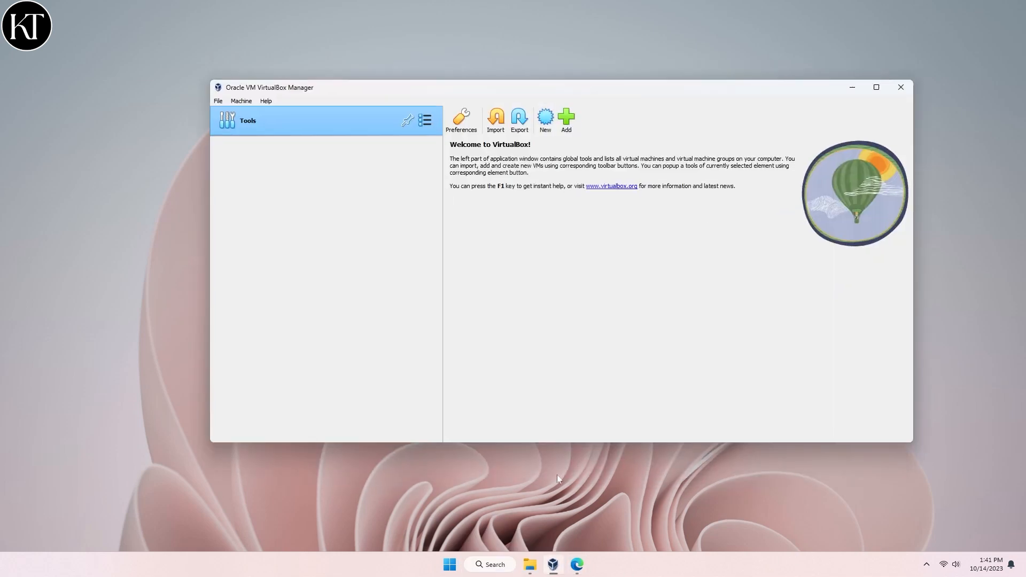
click(545, 118)
text(D)
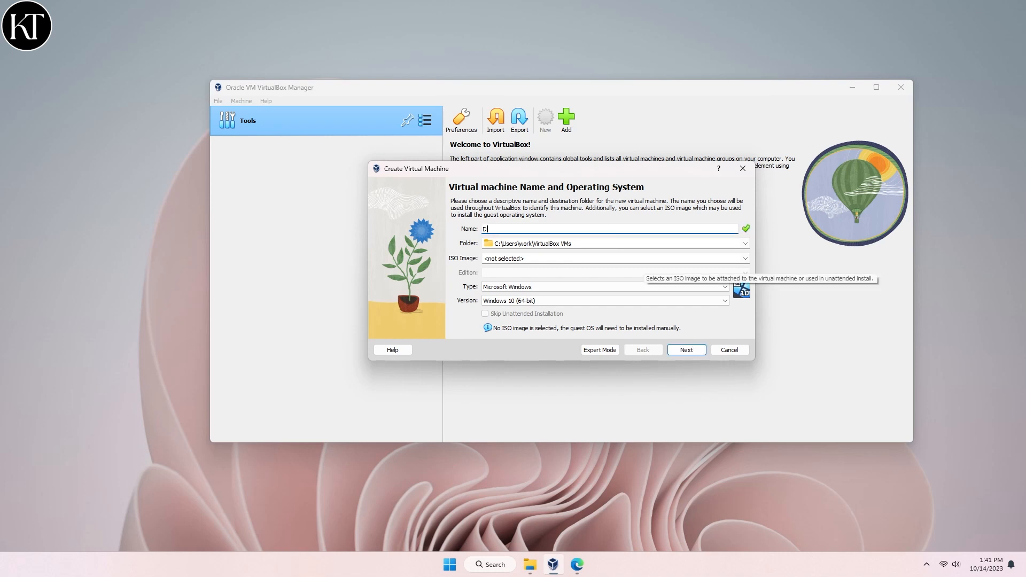
text(eepin)
click(529, 287)
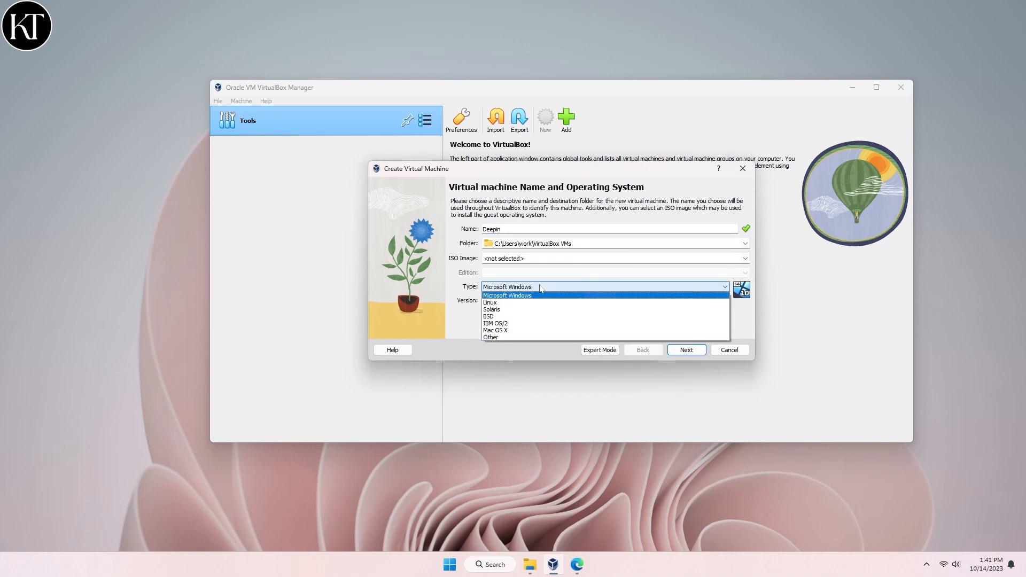
click(526, 301)
click(527, 302)
scroll(537, 328, up, 12)
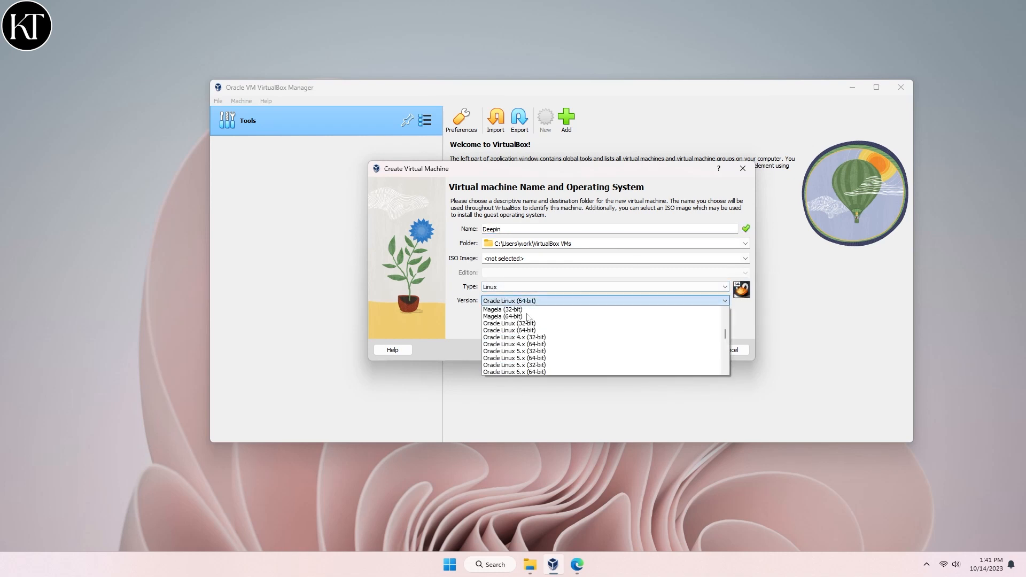
scroll(536, 328, down, 12)
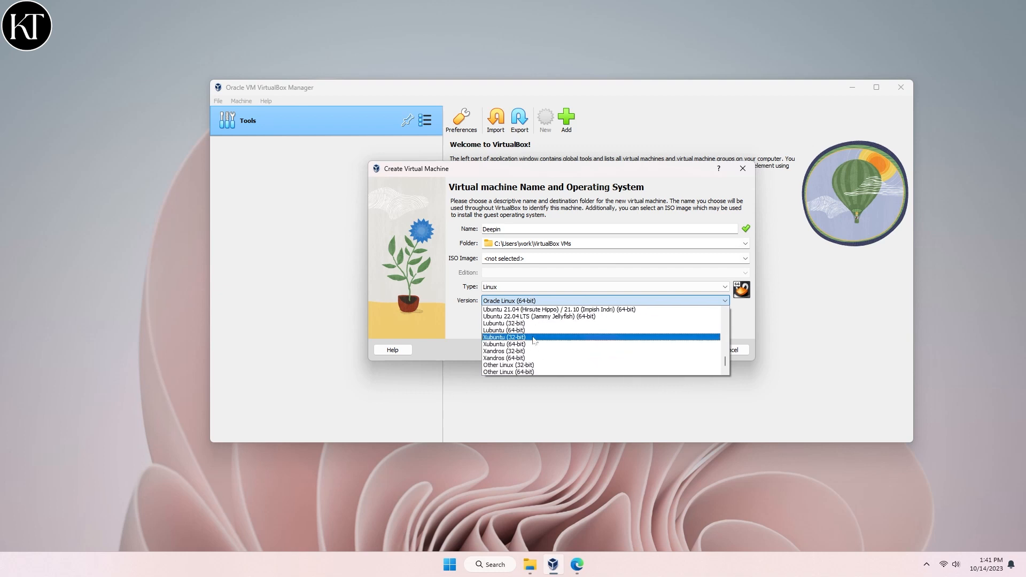
click(532, 372)
click(687, 349)
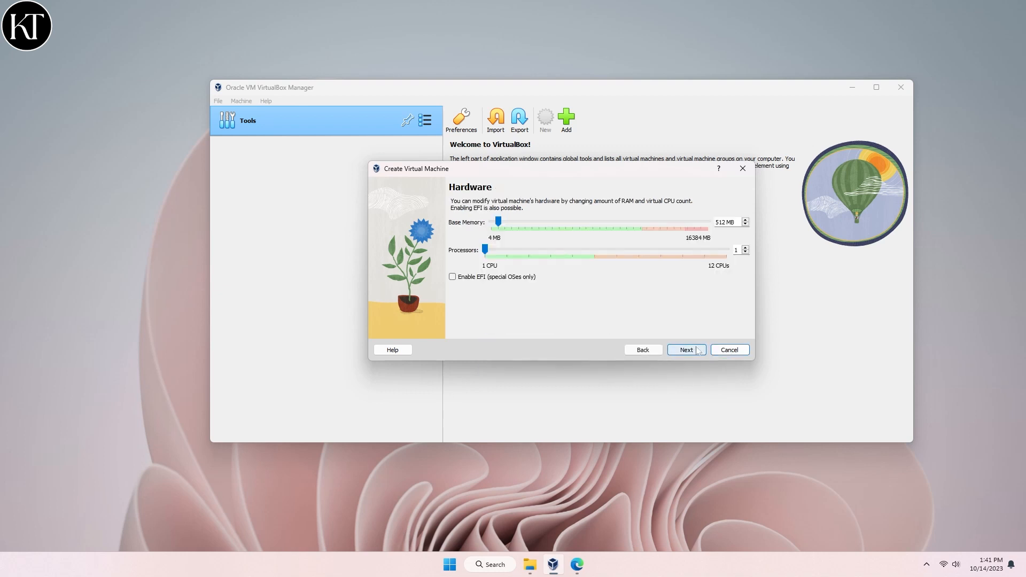
- Give the VM 11531 MB memory, 6 processors and a 25 GB disk, and finish
drag(503, 225, 648, 225)
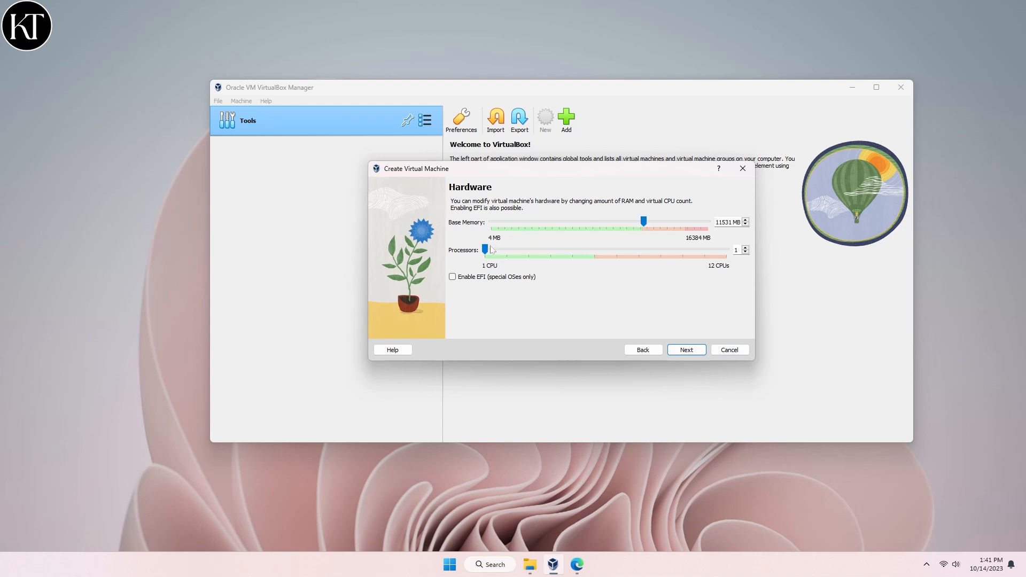
drag(486, 249, 599, 255)
click(692, 353)
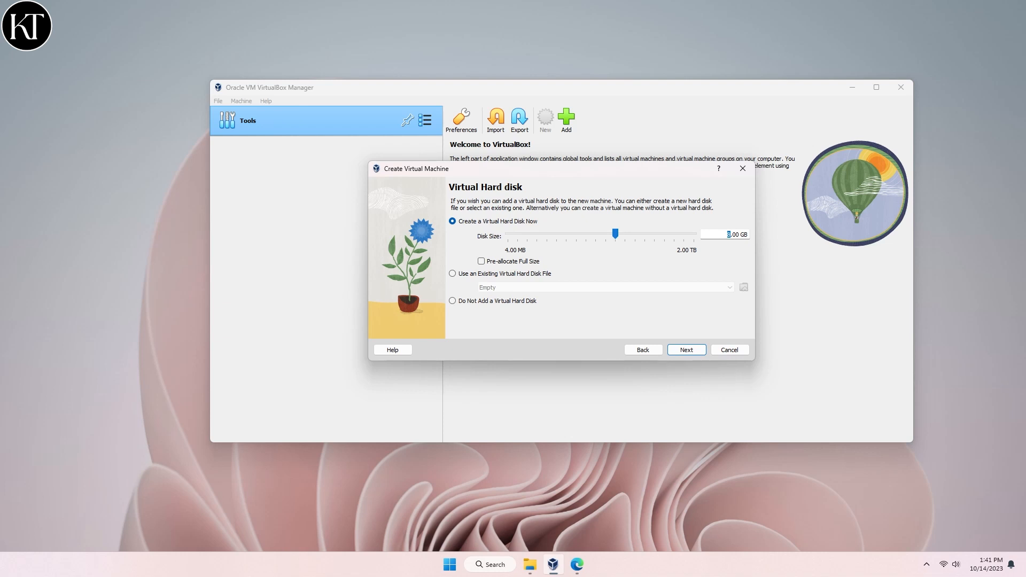
text(25)
click(686, 350)
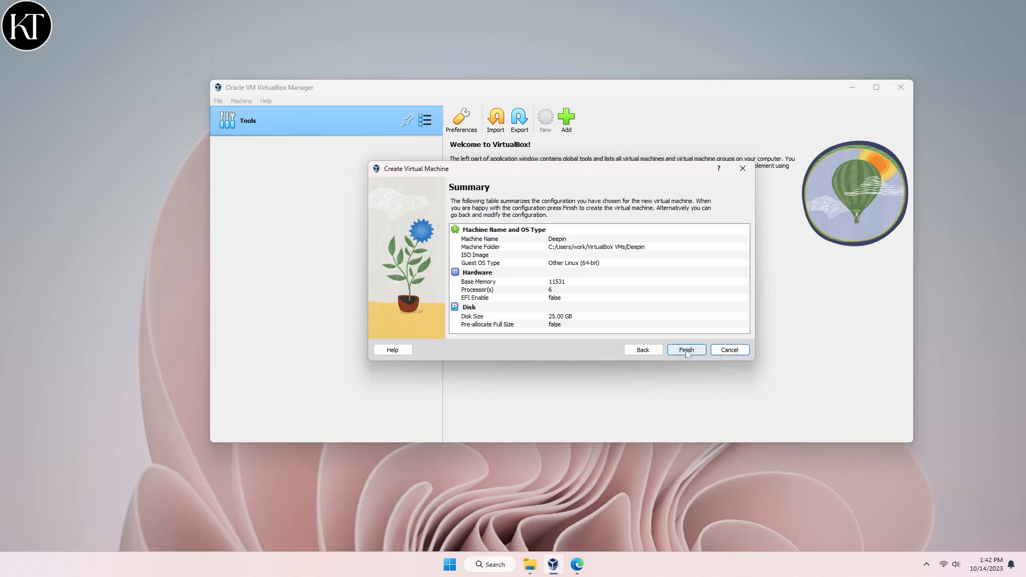
click(686, 350)
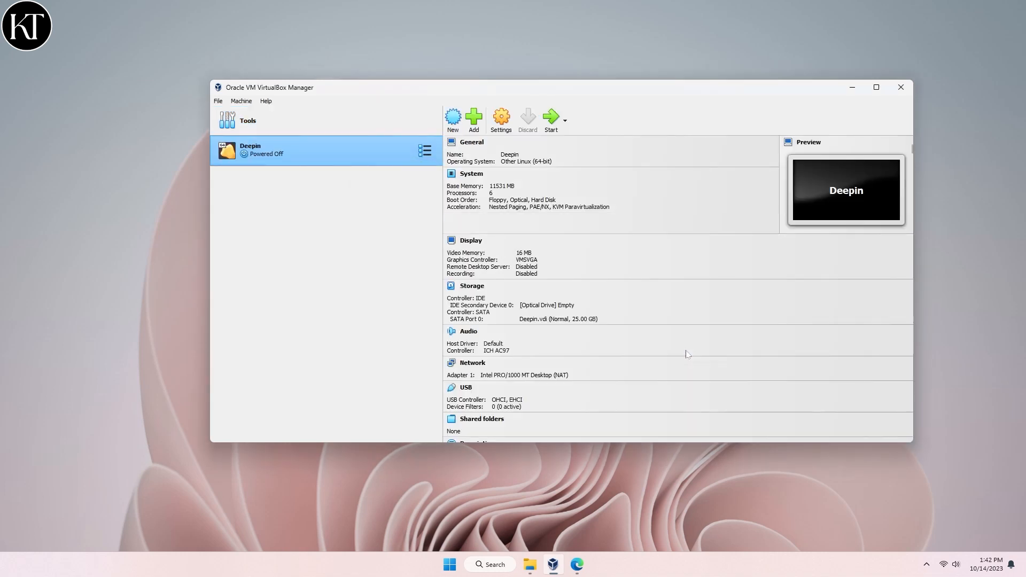
- Set the Deepin VM's shared clipboard and drag-and-drop to Bidirectional
click(508, 130)
click(428, 178)
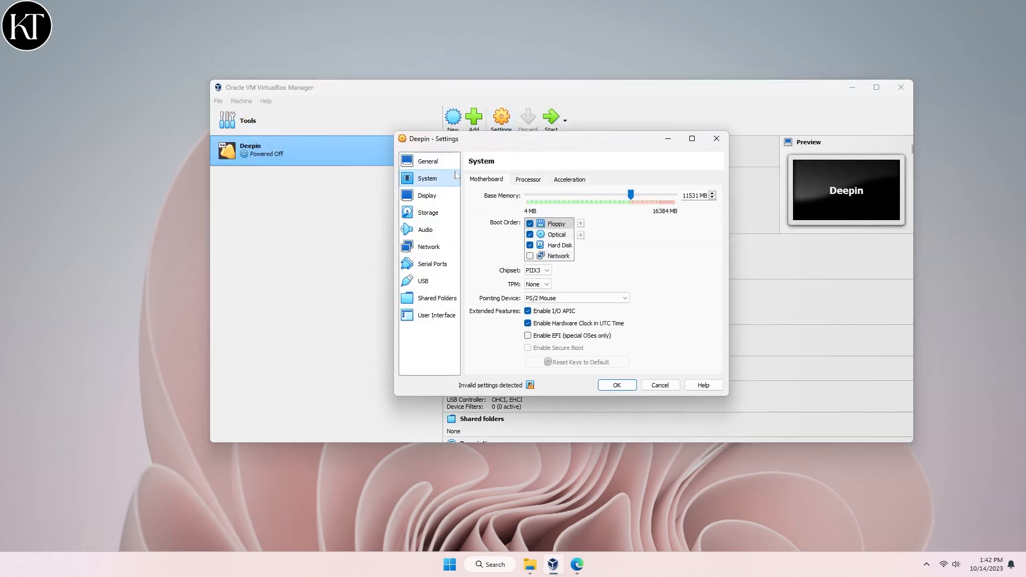
click(570, 179)
click(486, 179)
click(428, 161)
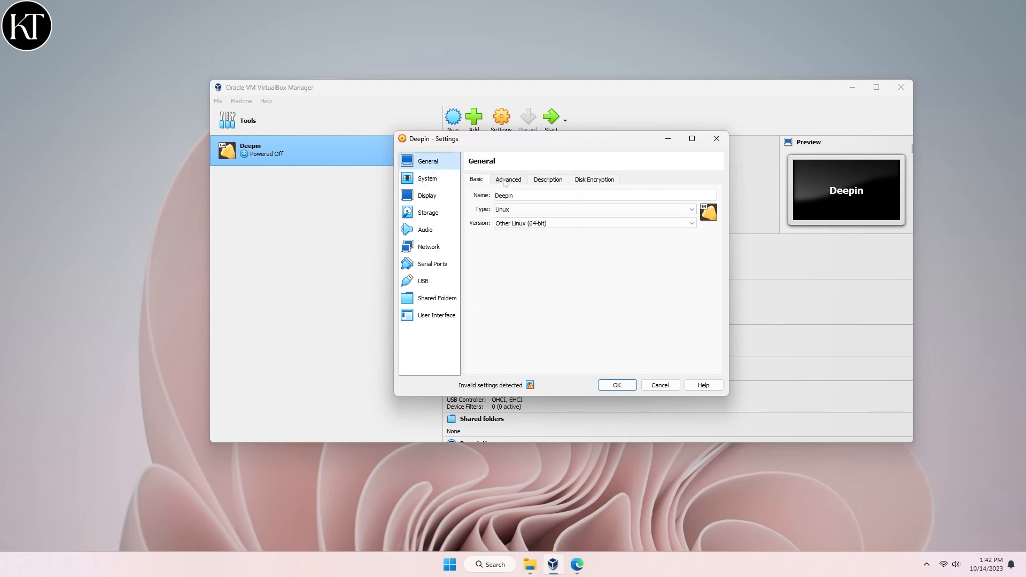
click(505, 180)
click(543, 211)
click(540, 243)
click(543, 224)
click(539, 256)
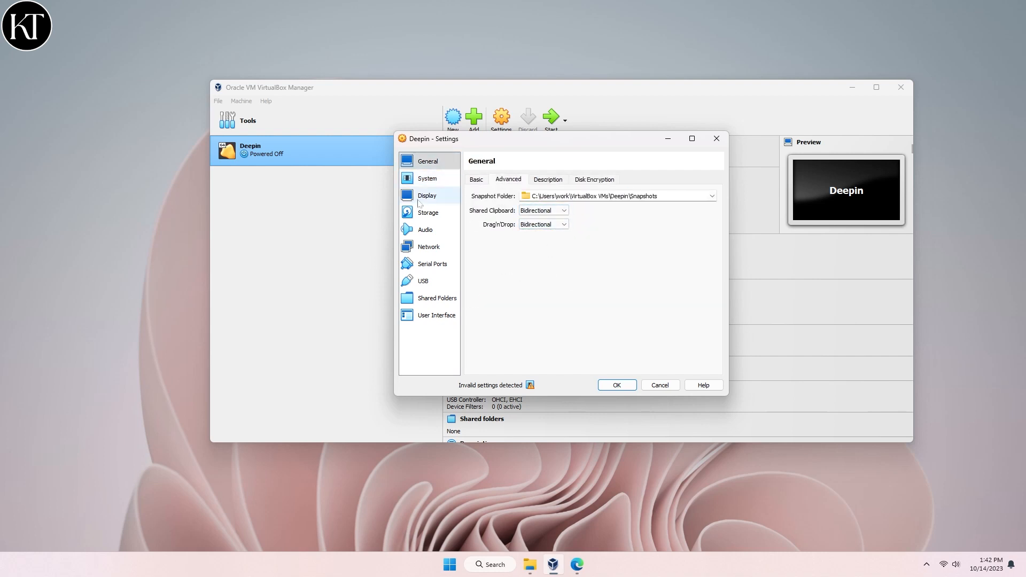
- Raise the display video memory to 256 MB and confirm
click(420, 202)
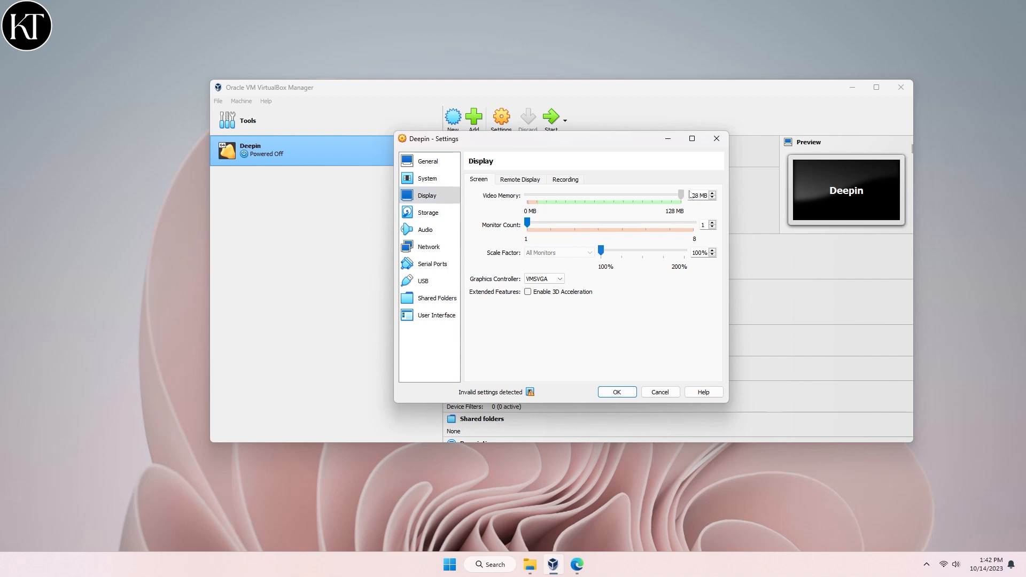
click(617, 392)
drag(615, 276, 653, 277)
click(666, 305)
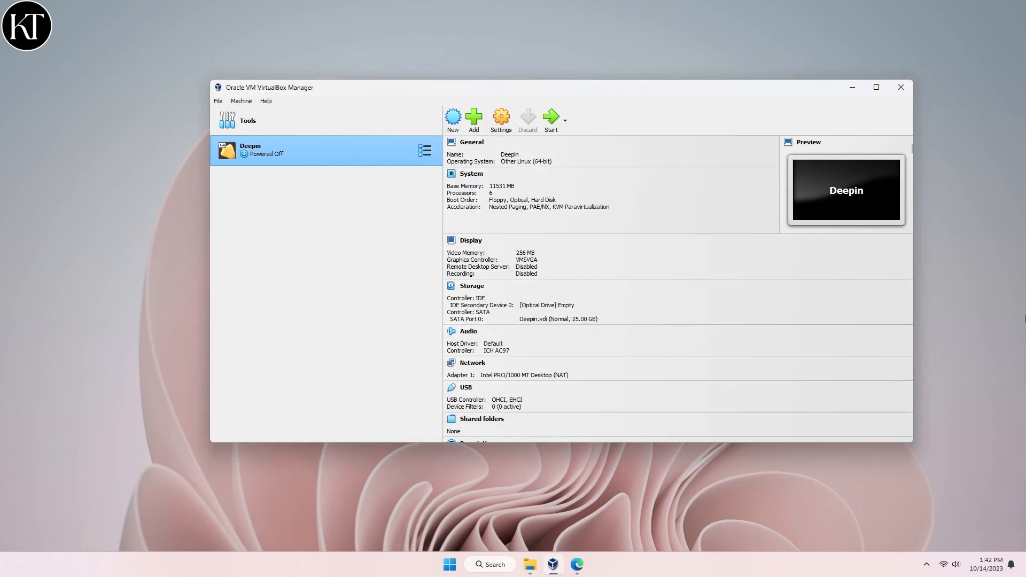
- Start the Deepin VM, mount deepin-desktop-community-20.9-amd64.iso and retry the boot
click(551, 118)
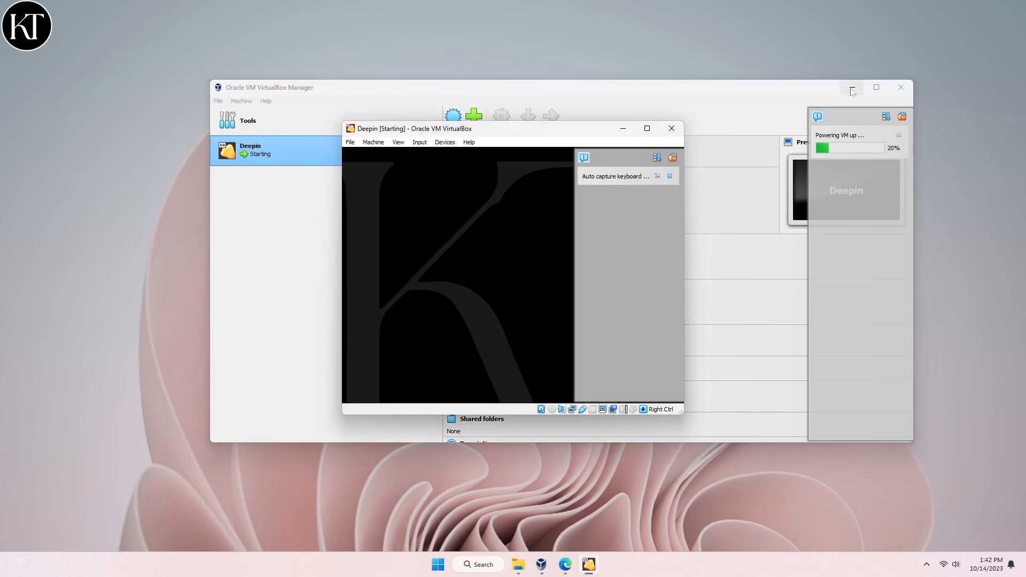
click(852, 87)
click(647, 129)
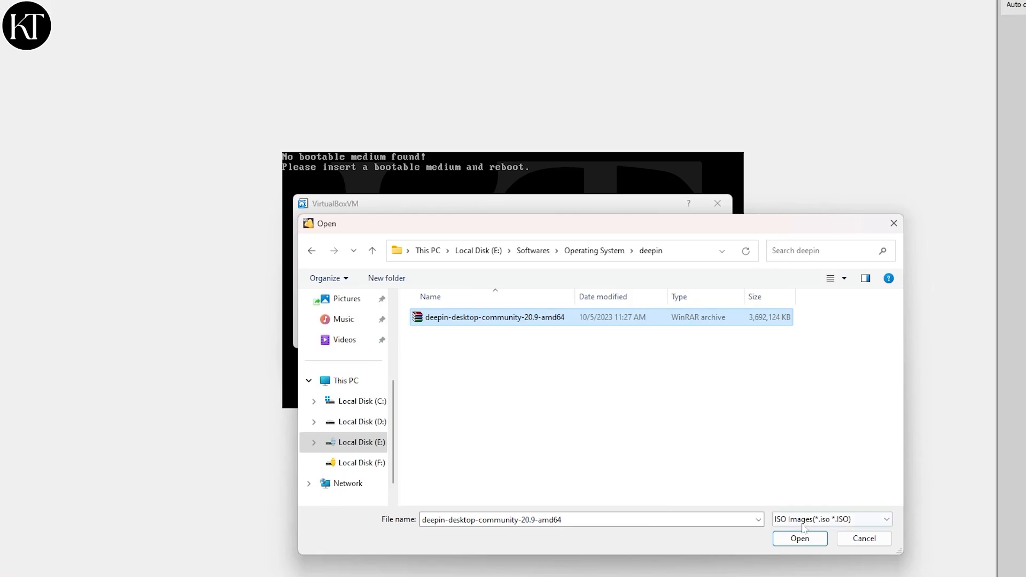
click(799, 539)
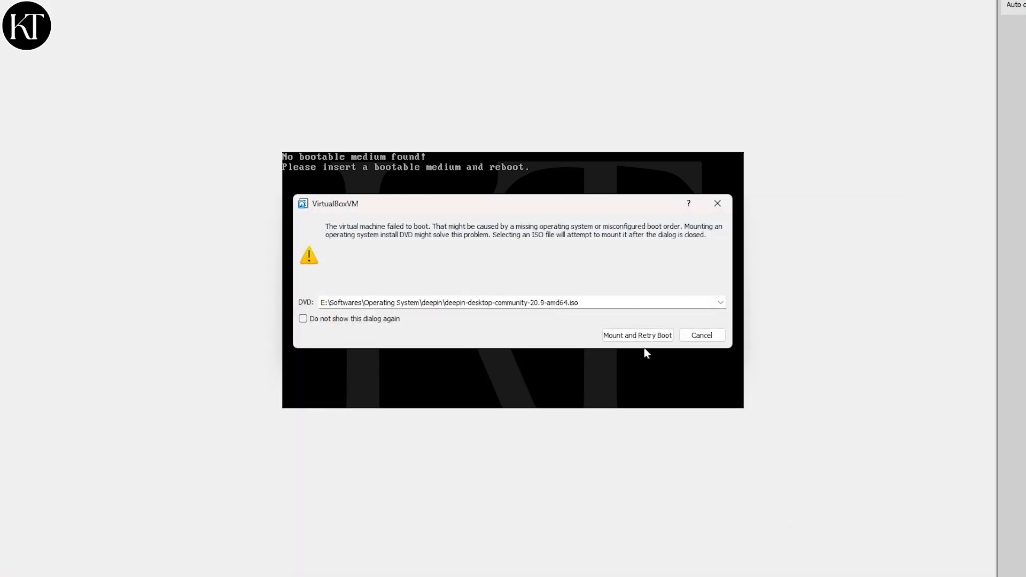
click(639, 335)
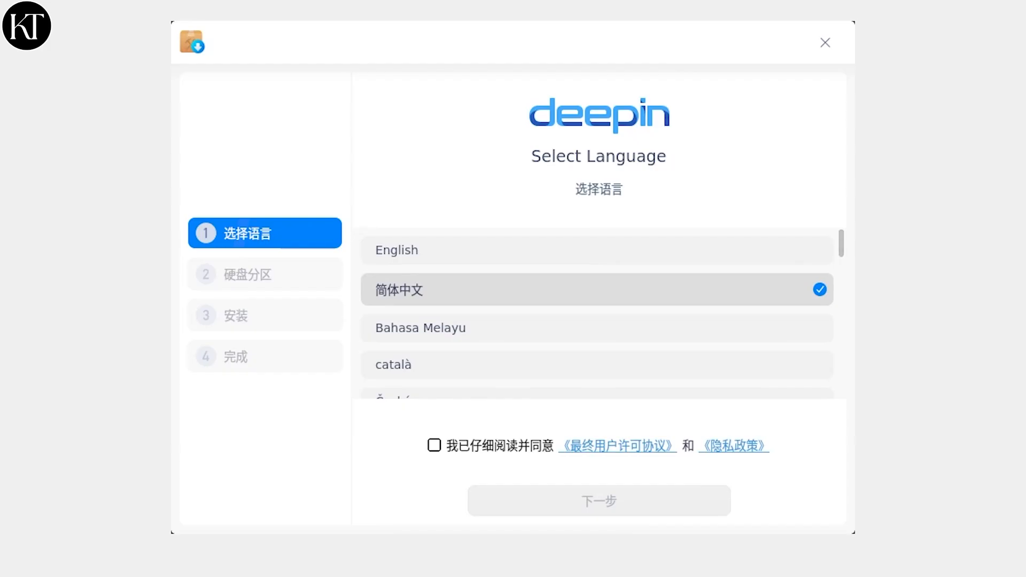
- Choose English, accept the license terms and dismiss the virtual machine performance note
click(647, 257)
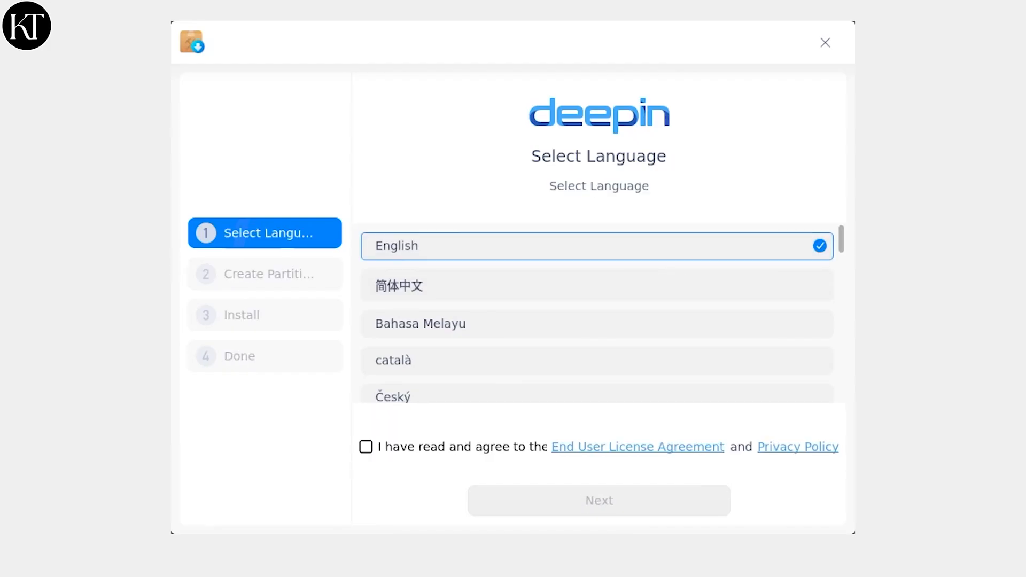
click(393, 451)
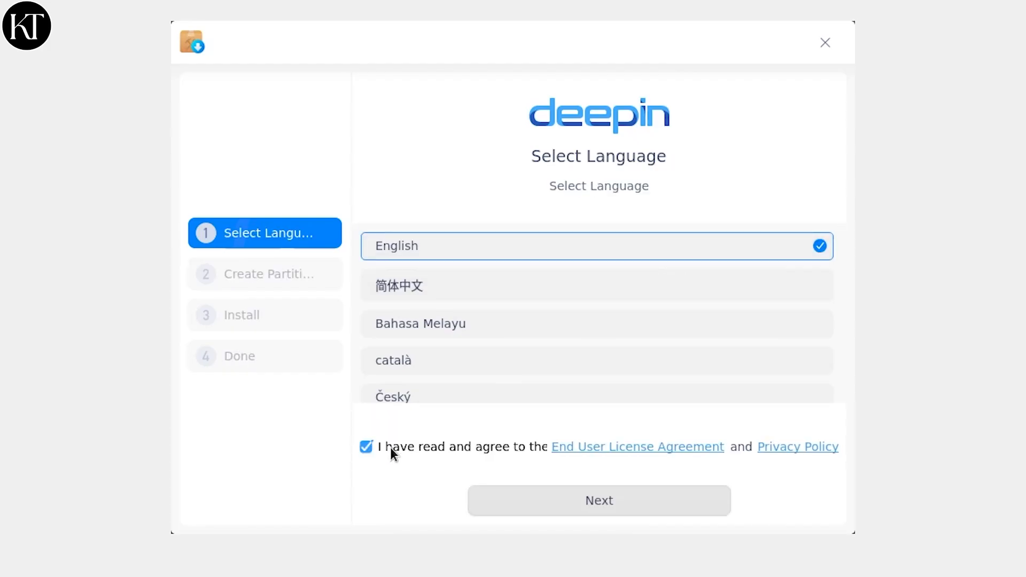
click(553, 500)
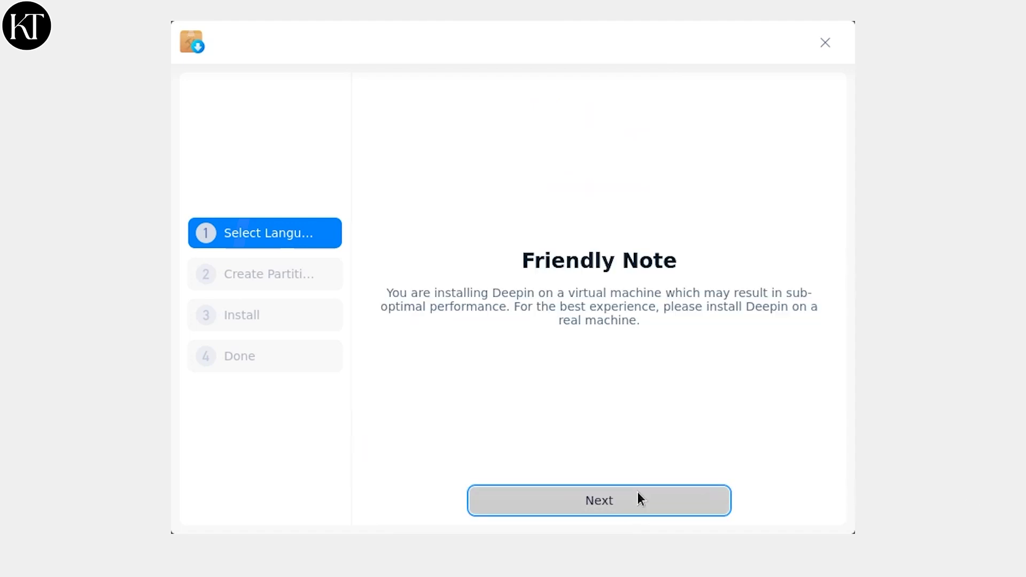
click(639, 499)
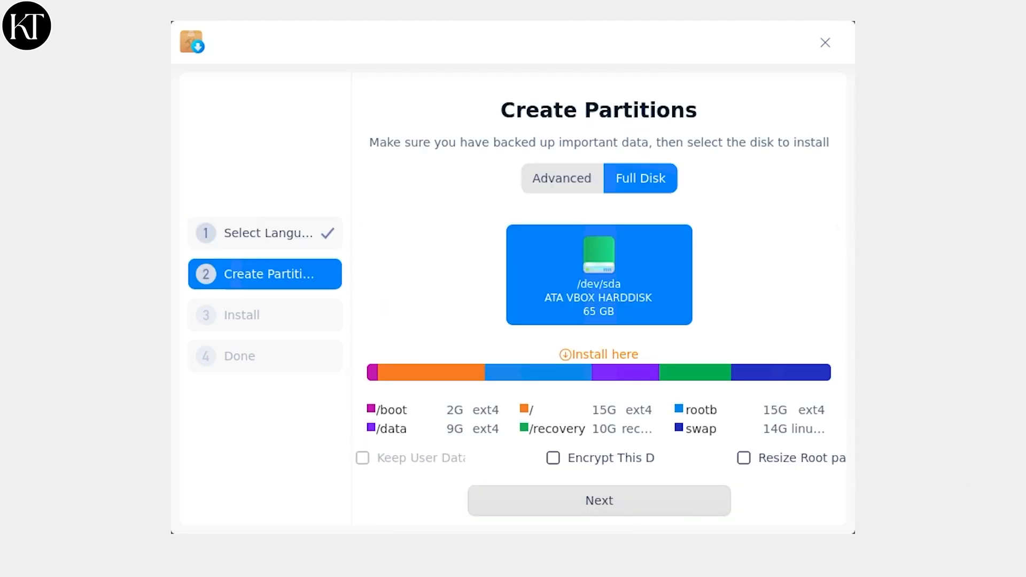
- Keep full-disk installation to /dev/sda and start installing Deepin
click(559, 181)
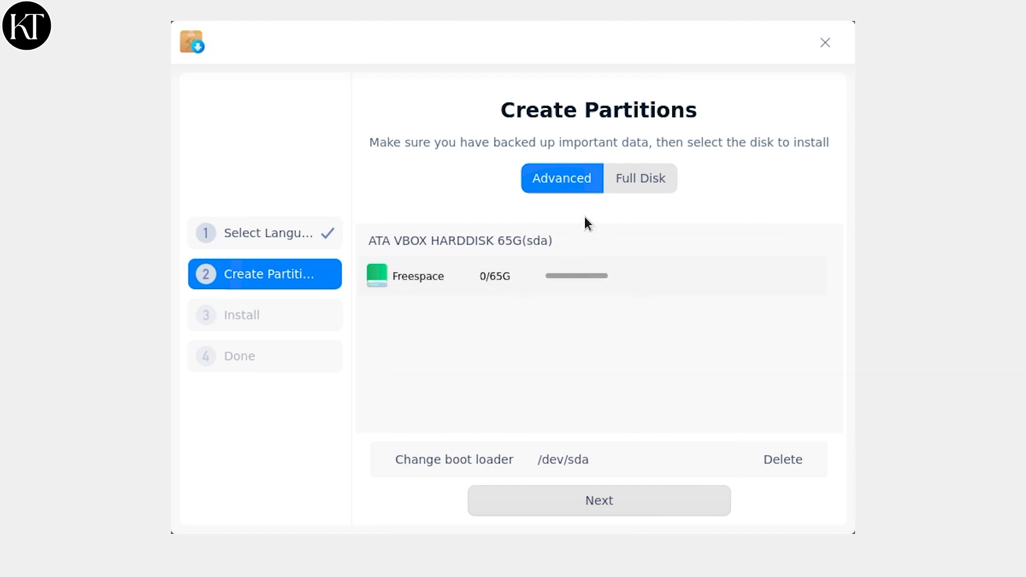
click(609, 182)
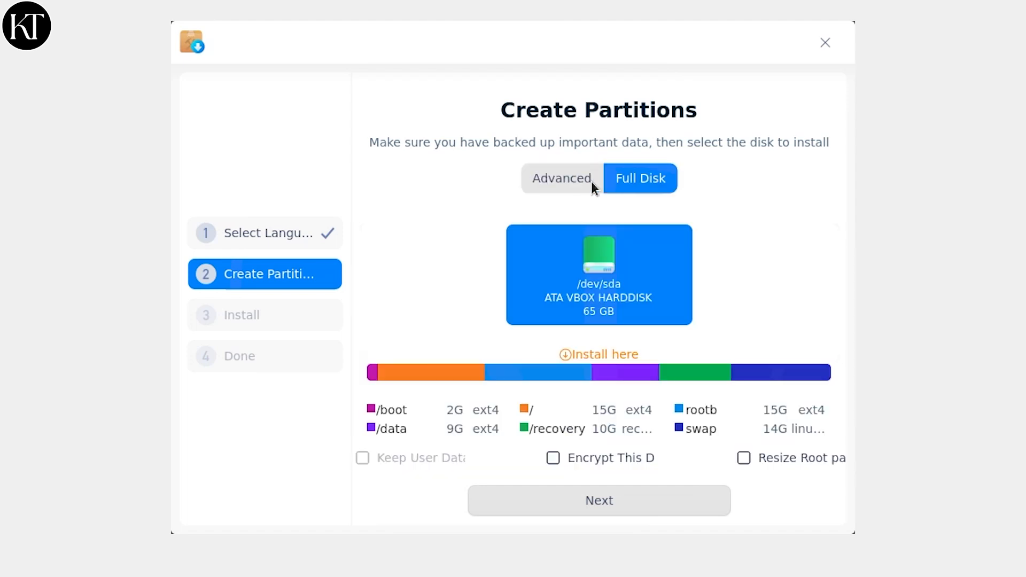
click(647, 494)
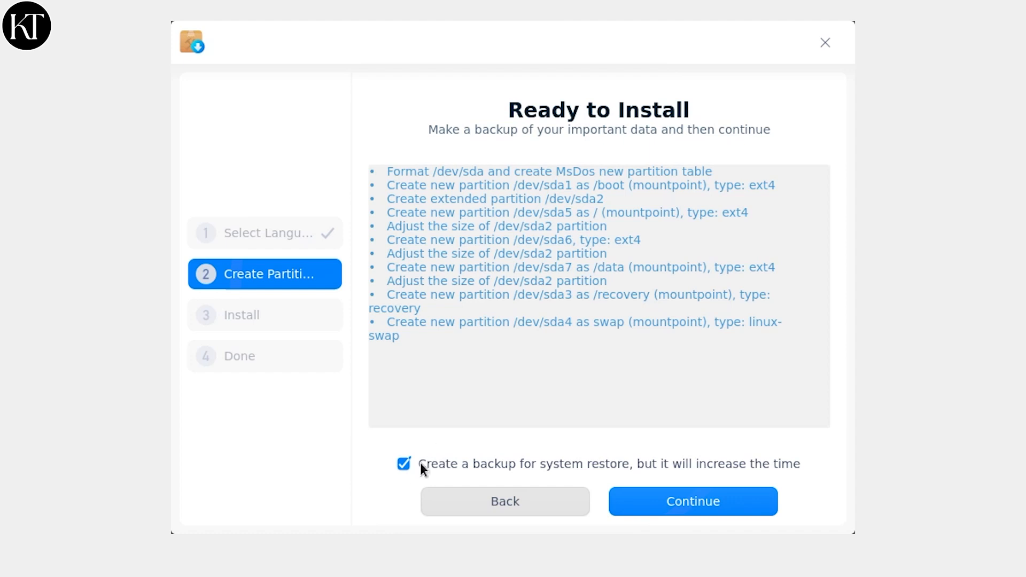
click(743, 504)
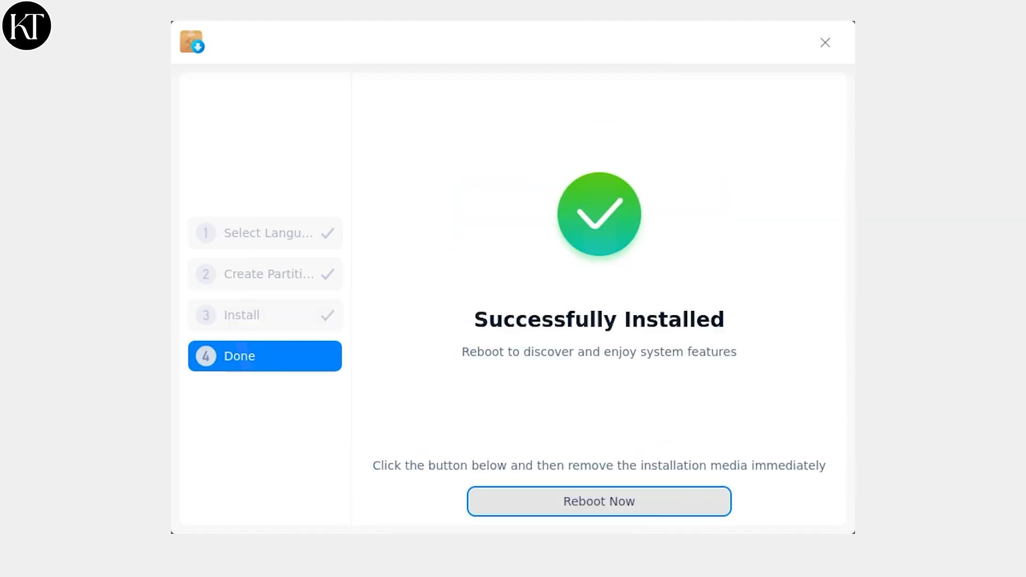
- Reboot into the newly installed Deepin system
click(682, 492)
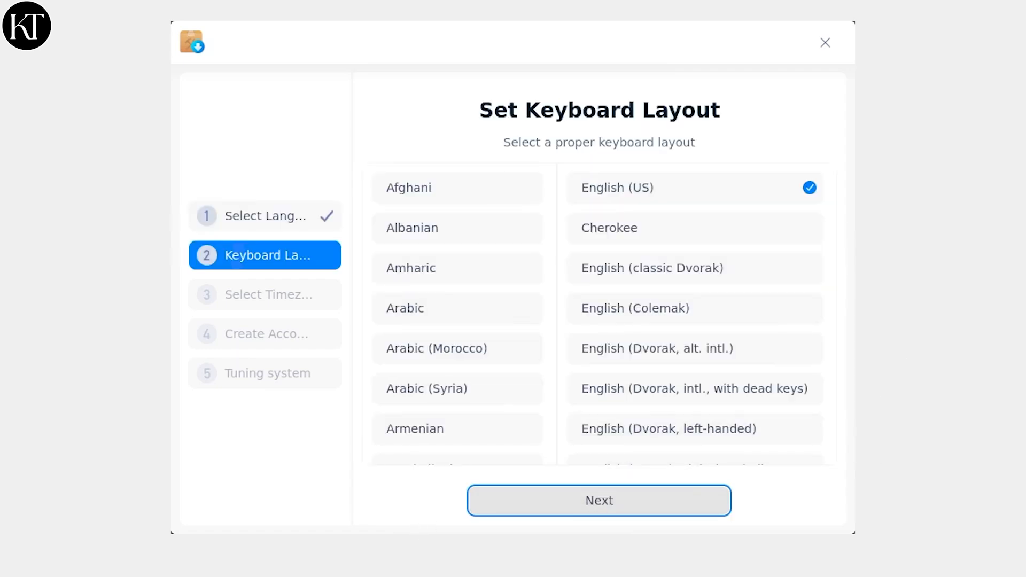
- Accept the English (US) keyboard layout and the Swift_Current timezone
click(669, 502)
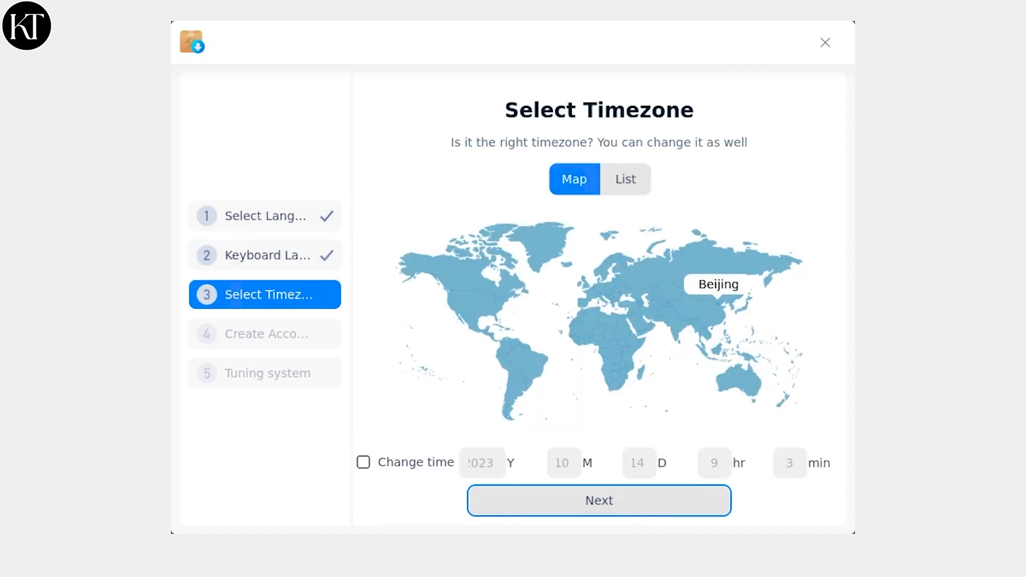
click(462, 294)
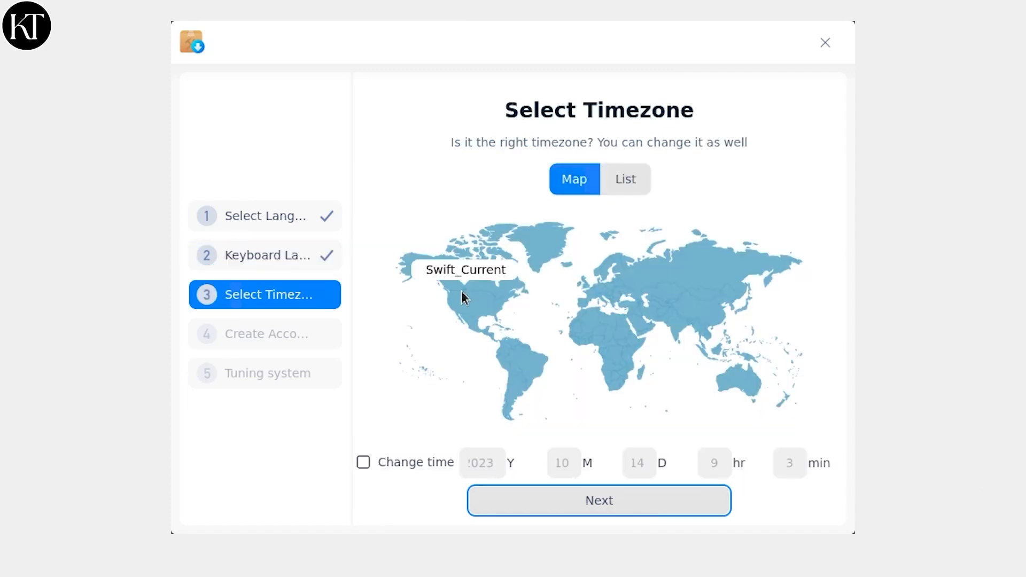
click(665, 505)
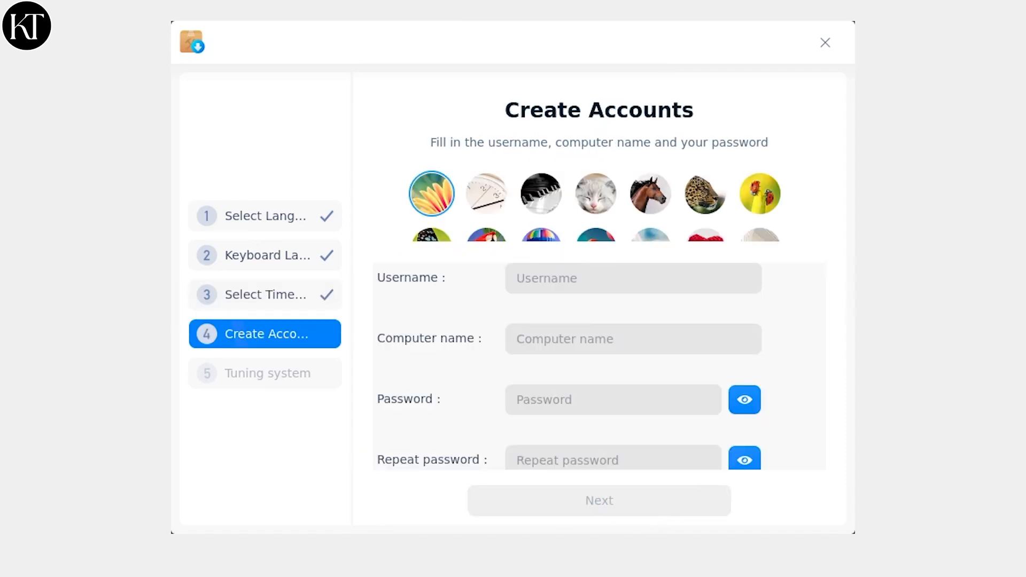
- Create the user account with a username and the password entered twice, then continue
text(Deepin)
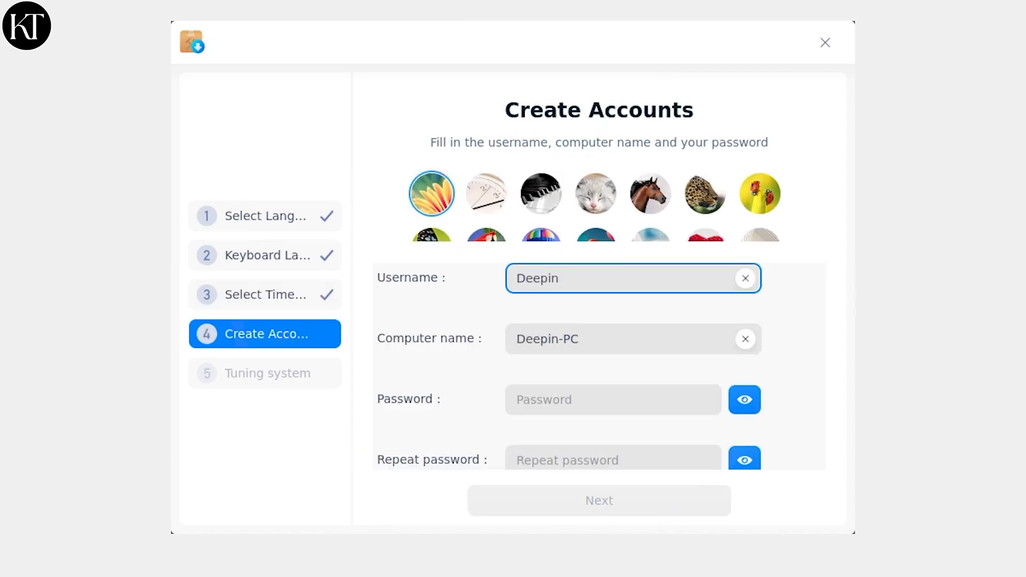
click(668, 401)
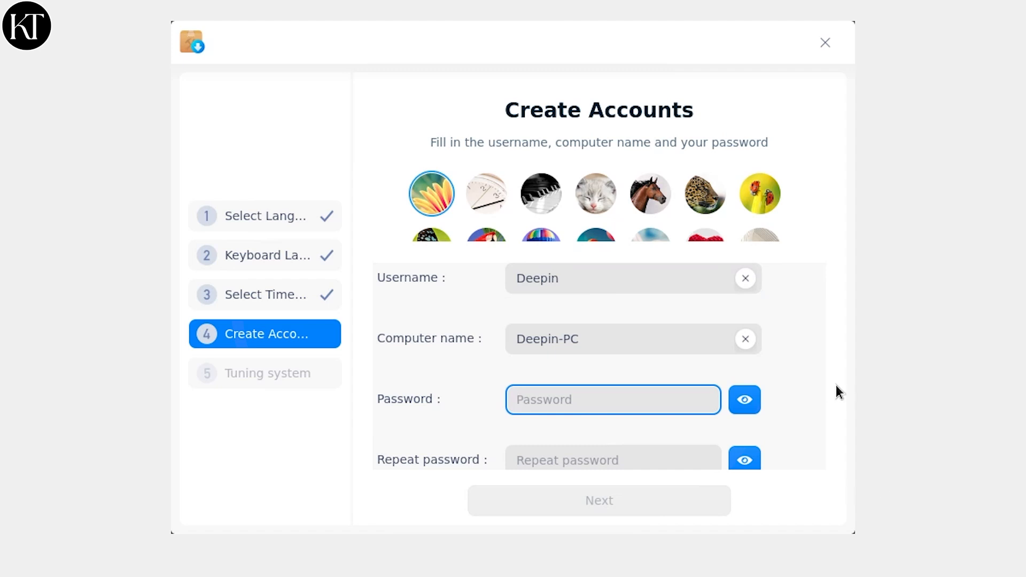
text(●●●●●●●●●)
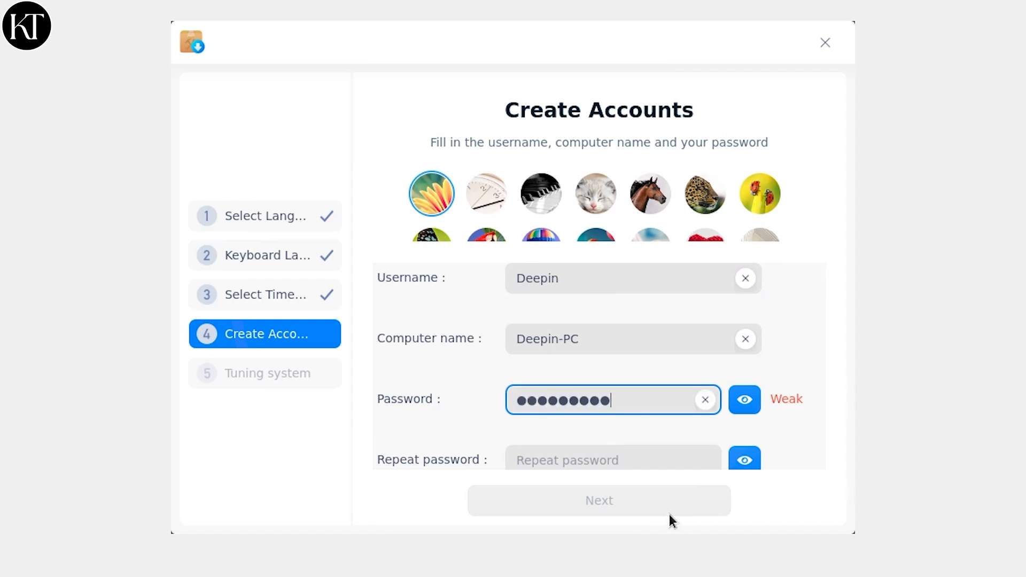
click(641, 449)
text(●●●●●●●●●)
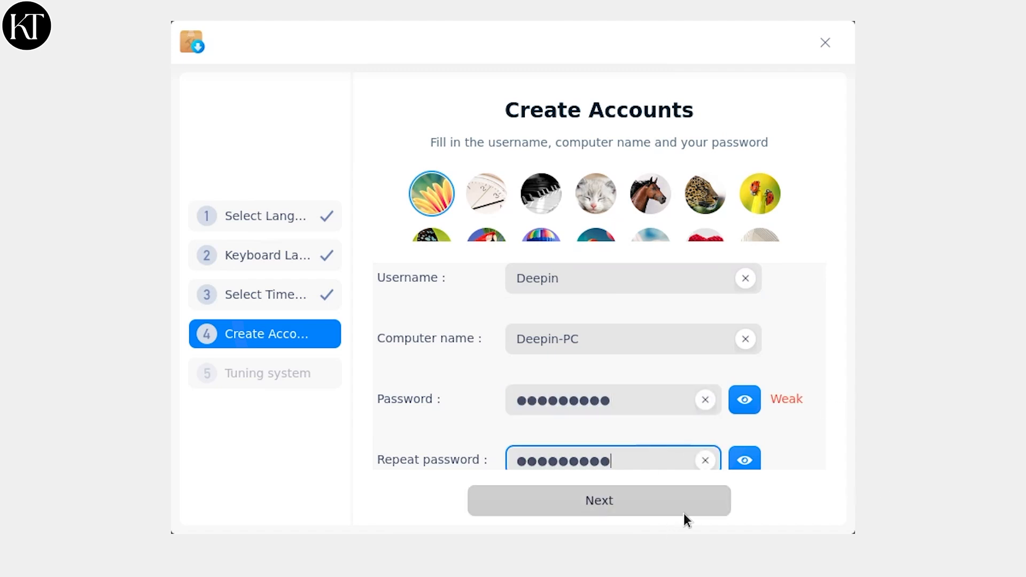
click(684, 513)
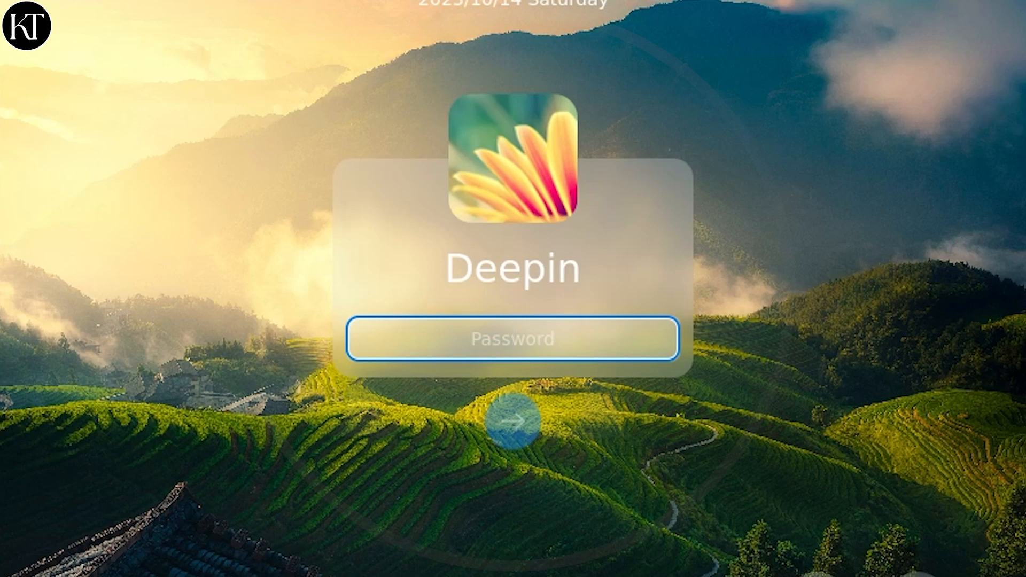
- Log in with the account password and choose Effect Mode
text(****)
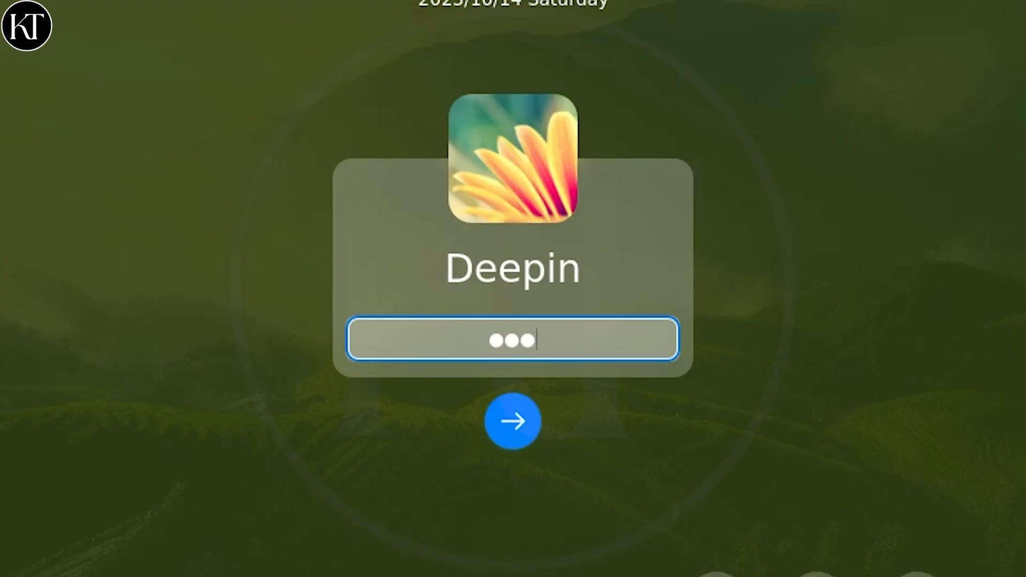
text(*****)
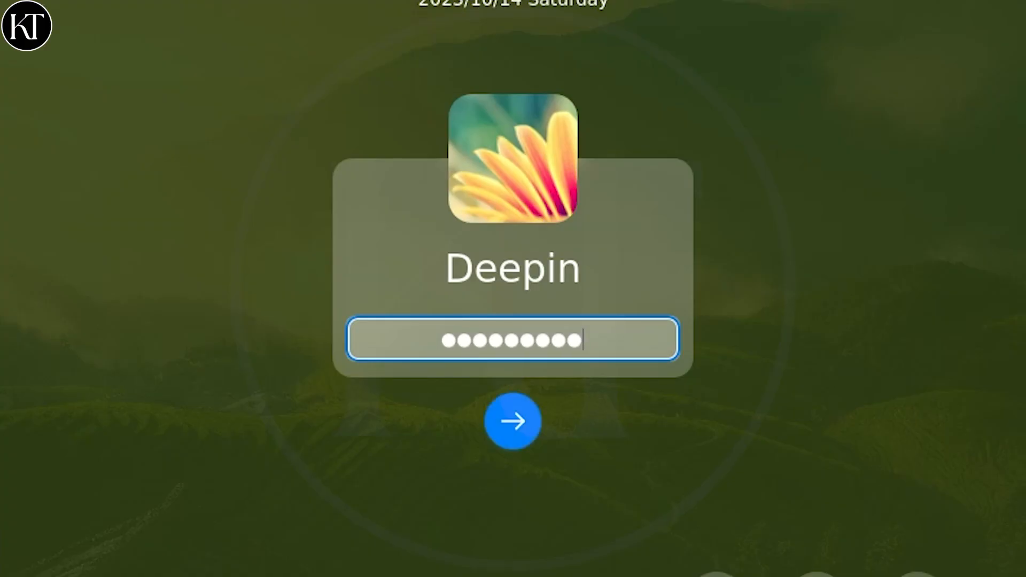
key(Return)
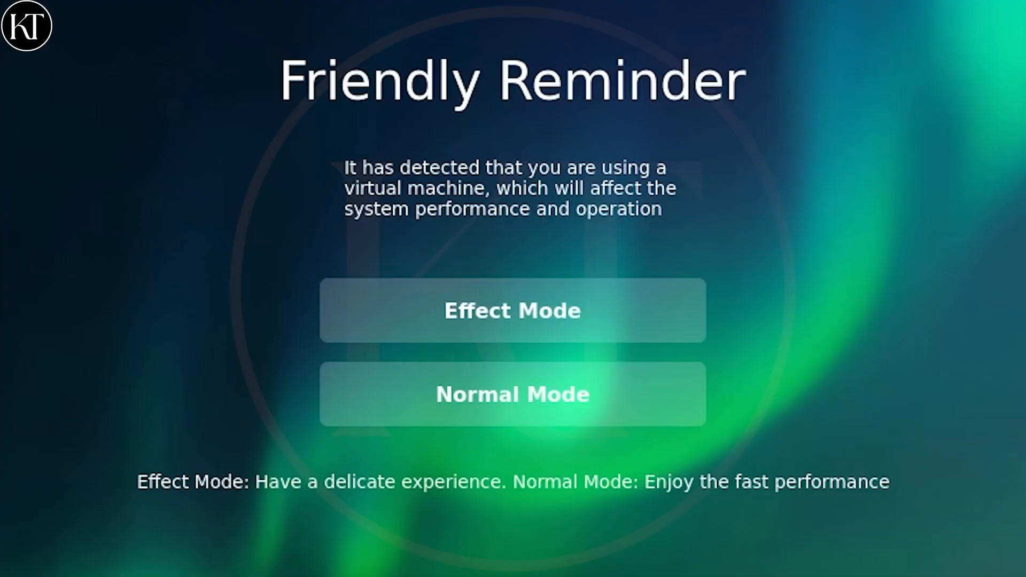
click(671, 341)
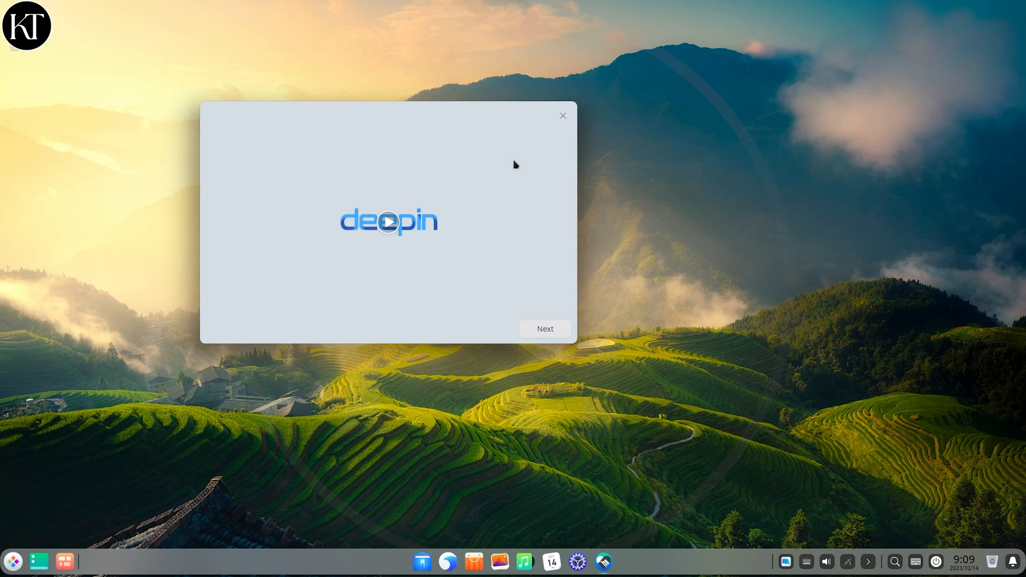
- Finish the welcome wizard keeping Fashion Mode, Effect Mode and the bloom icon theme
click(560, 331)
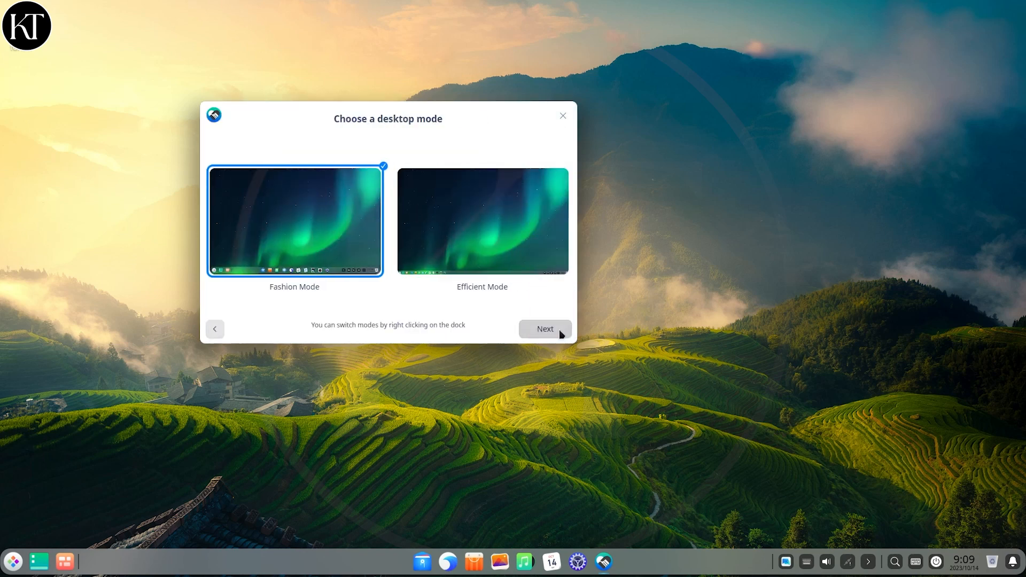
click(560, 331)
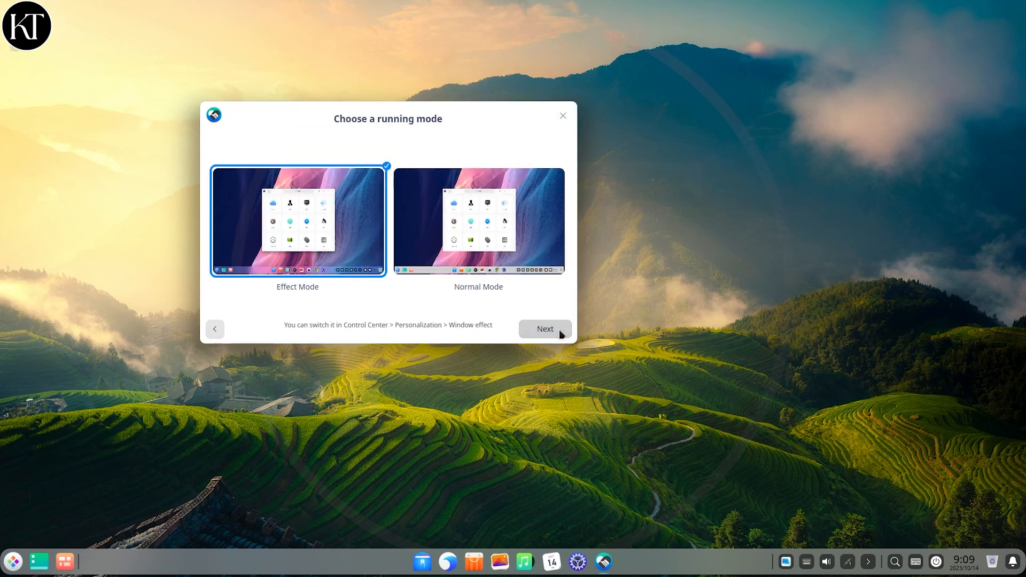
click(548, 329)
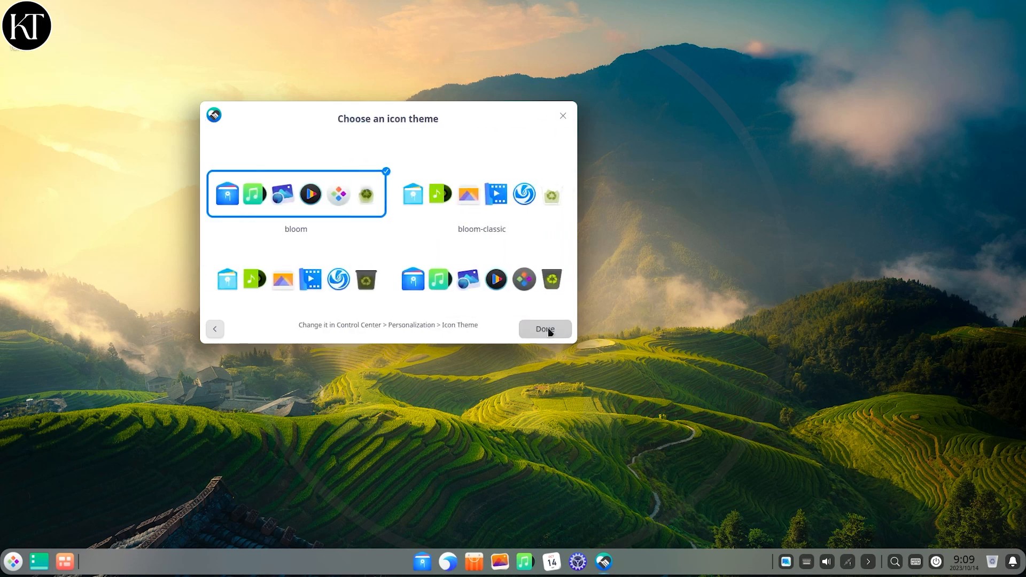
click(549, 331)
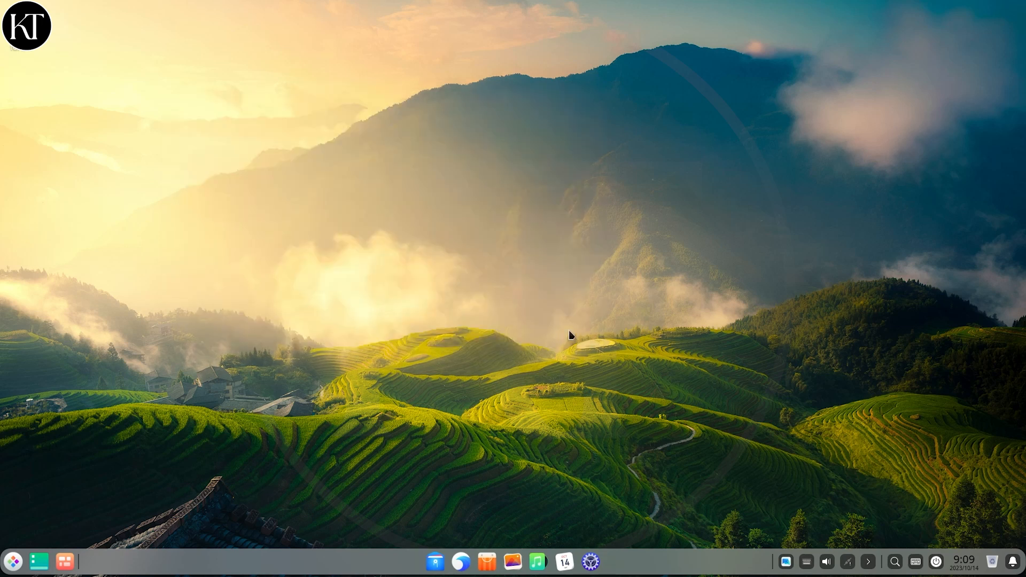